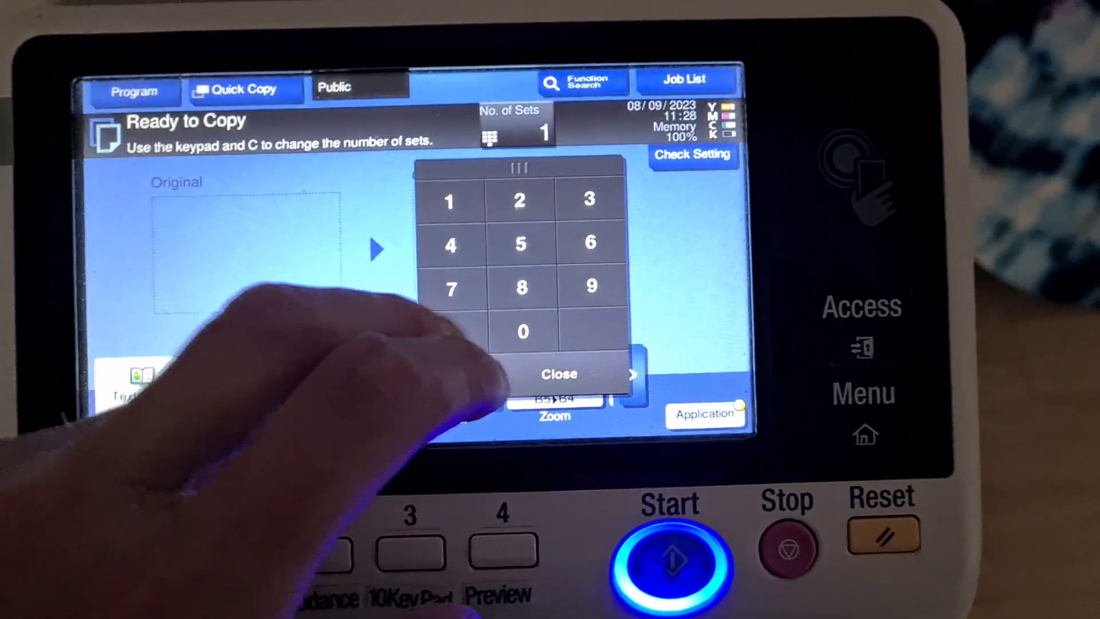
Set the job to 2 copy sets and the original size to A4.
{"action": "left_click", "coordinate": [446, 211]}
{"action": "left_click", "coordinate": [562, 364]}
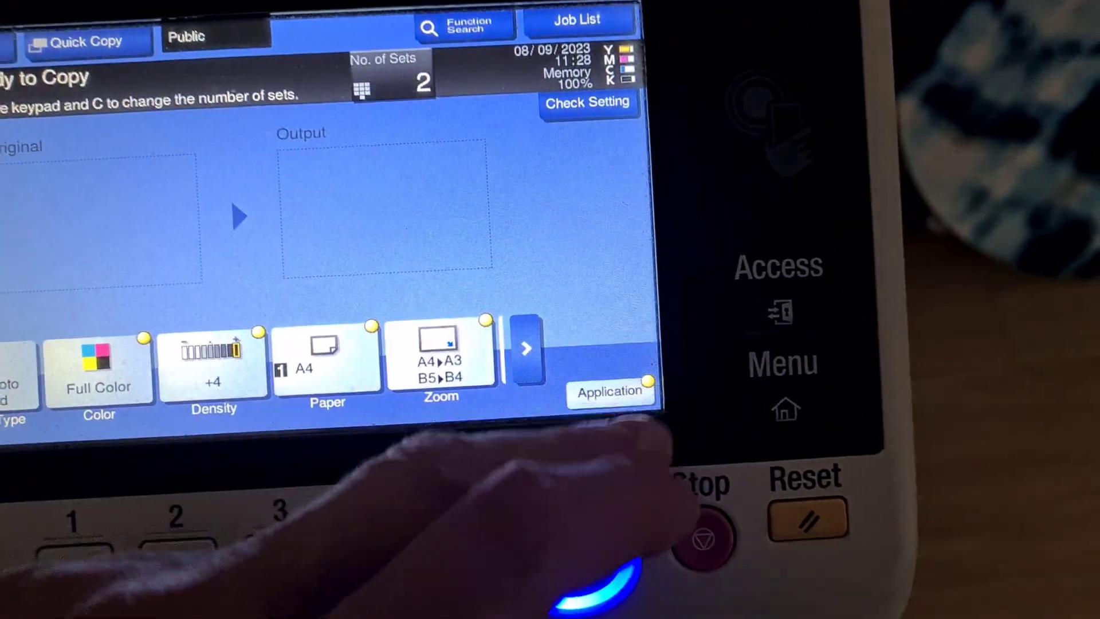
{"action": "left_click", "coordinate": [646, 403]}
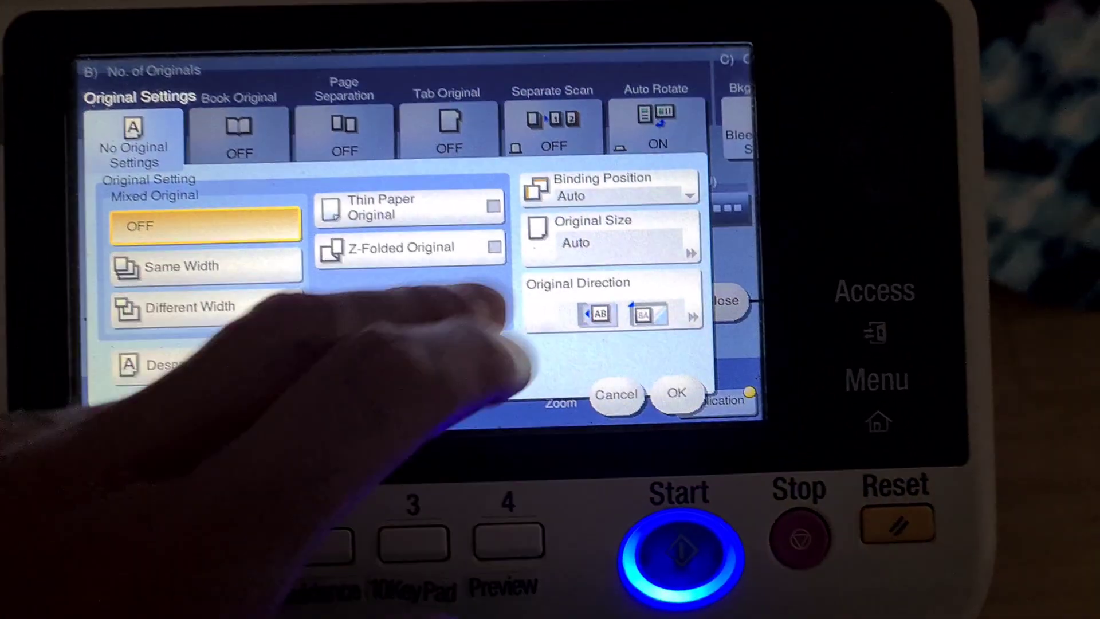
{"action": "left_click", "coordinate": [627, 250]}
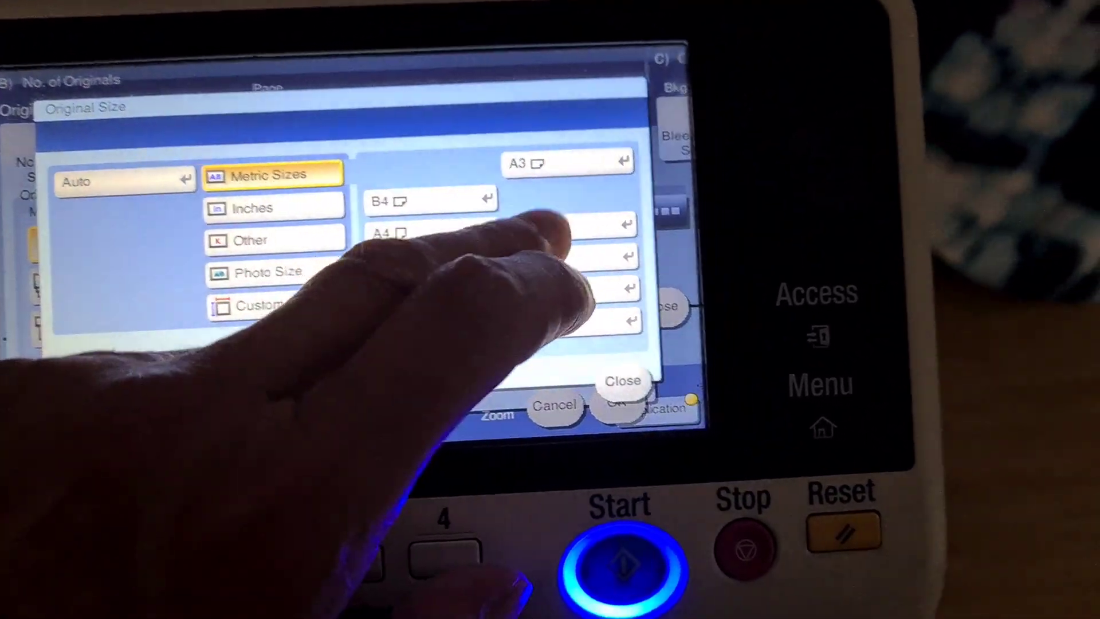
{"action": "left_click", "coordinate": [499, 234]}
{"action": "left_click", "coordinate": [614, 405]}
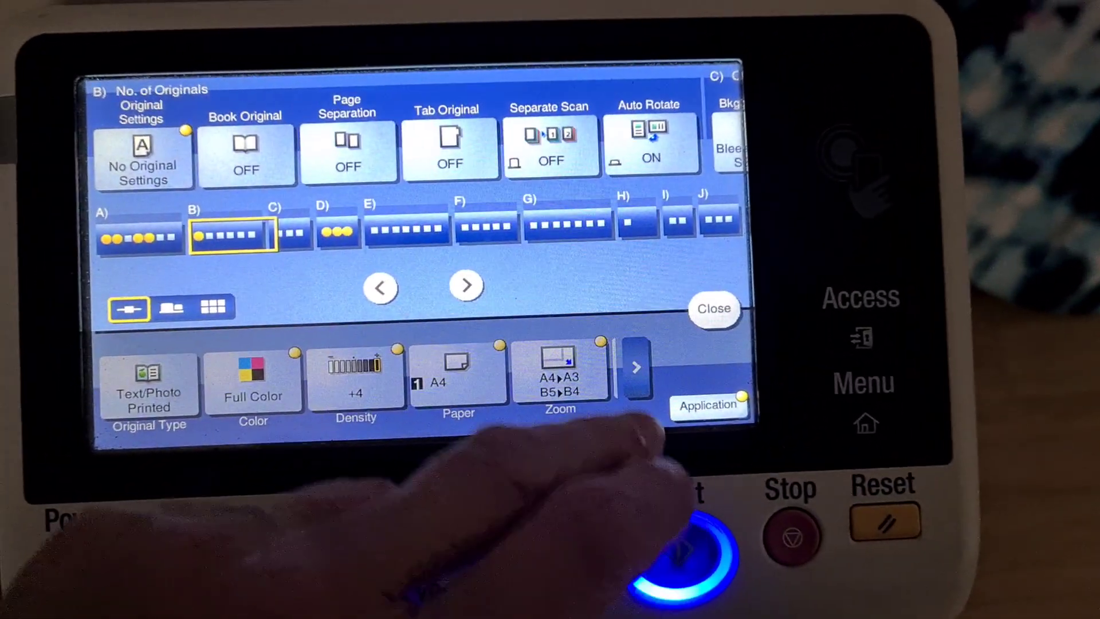
Turn Mirror Image ON in the Layout application options.
{"action": "left_click_drag", "start_coordinate": [602, 147], "coordinate": [258, 146]}
{"action": "left_click_drag", "start_coordinate": [516, 146], "coordinate": [172, 146]}
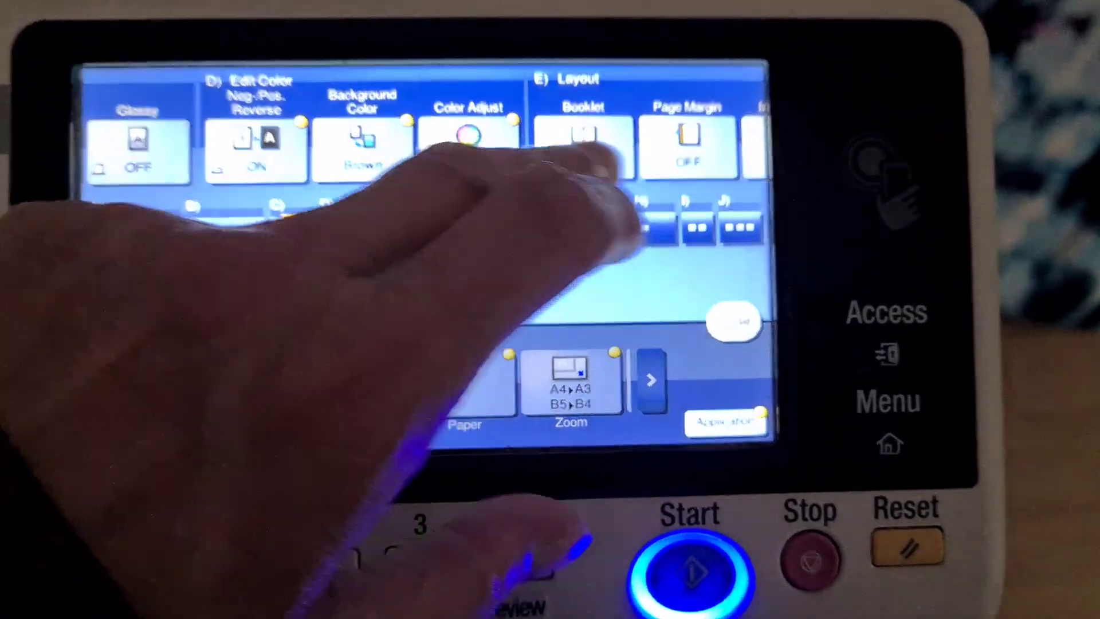
{"action": "left_click_drag", "start_coordinate": [602, 146], "coordinate": [215, 146]}
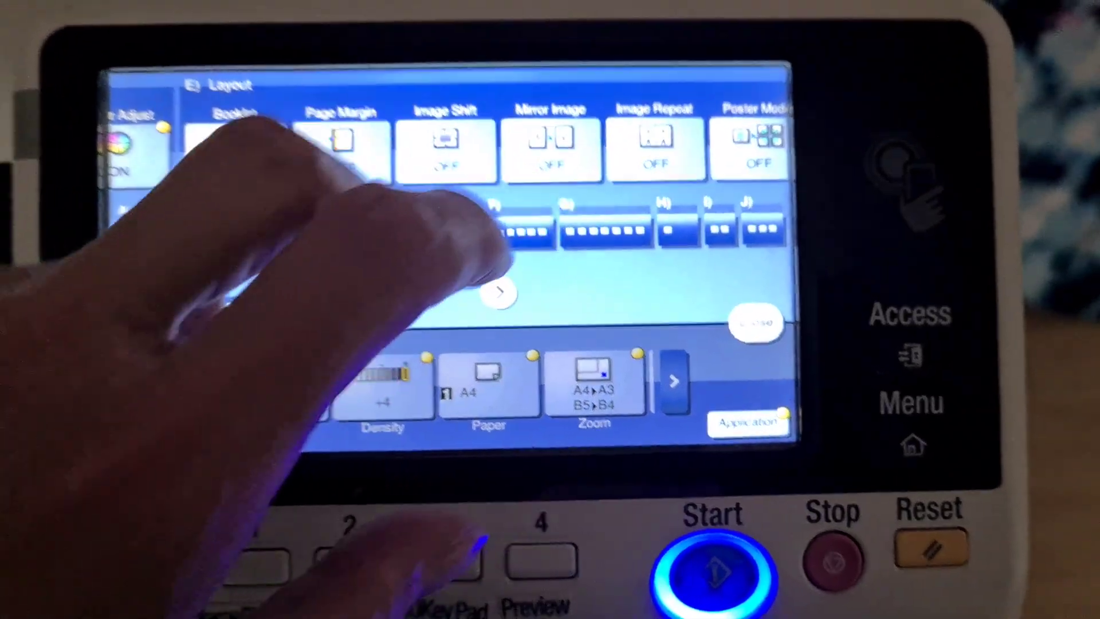
{"action": "left_click", "coordinate": [235, 200]}
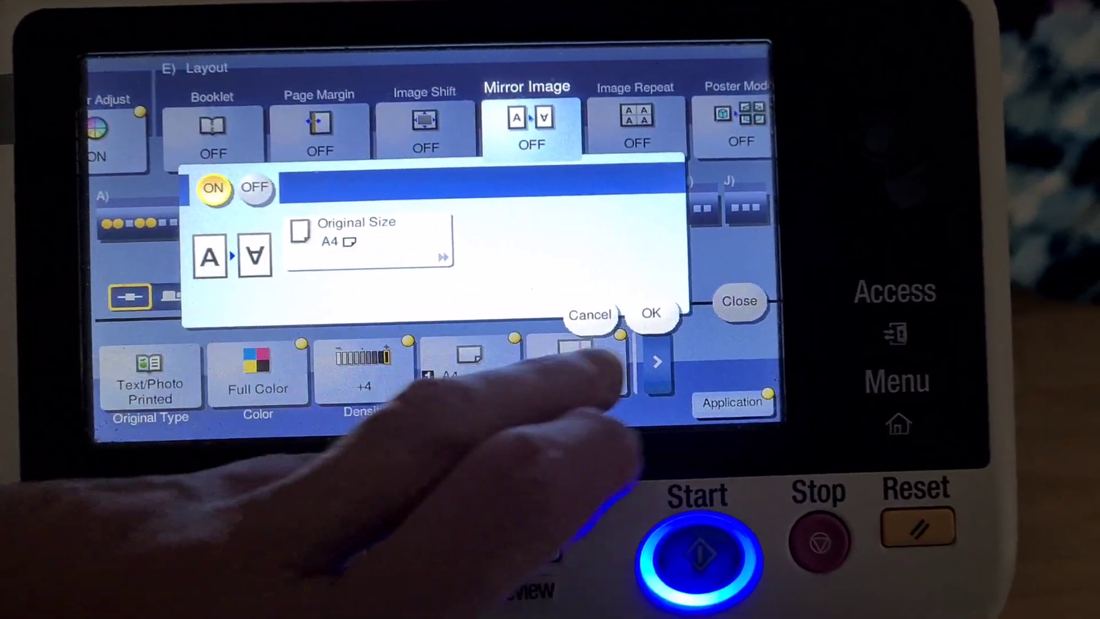
{"action": "left_click", "coordinate": [709, 291]}
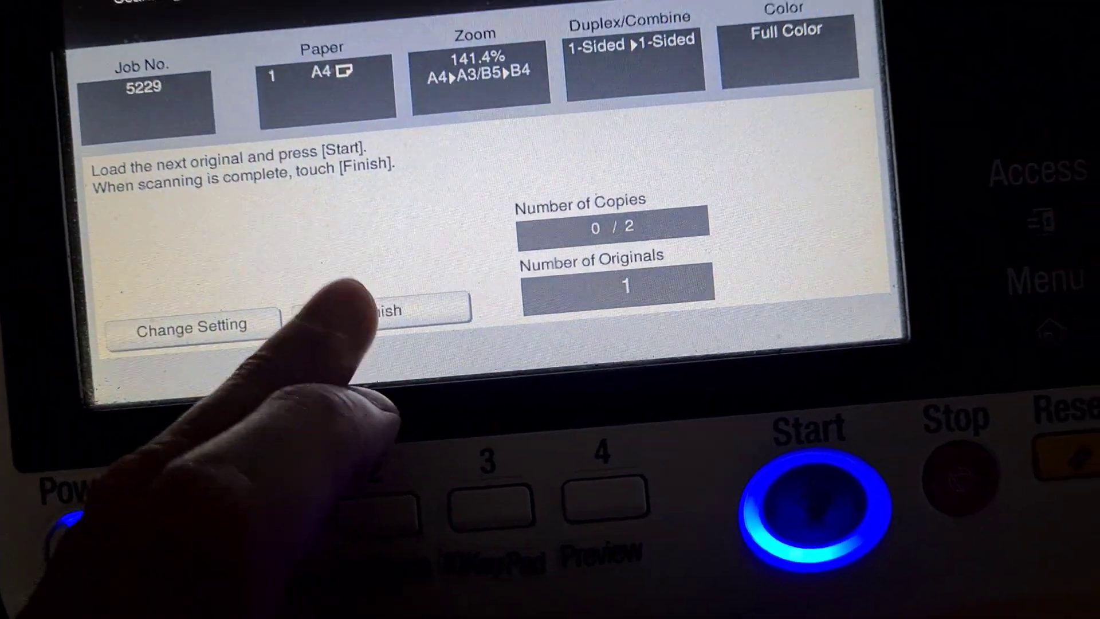
Finish the scan and start printing the 2 full-colour 141.4% A3 copies.
{"action": "left_click", "coordinate": [397, 309]}
{"action": "left_click", "coordinate": [804, 503]}
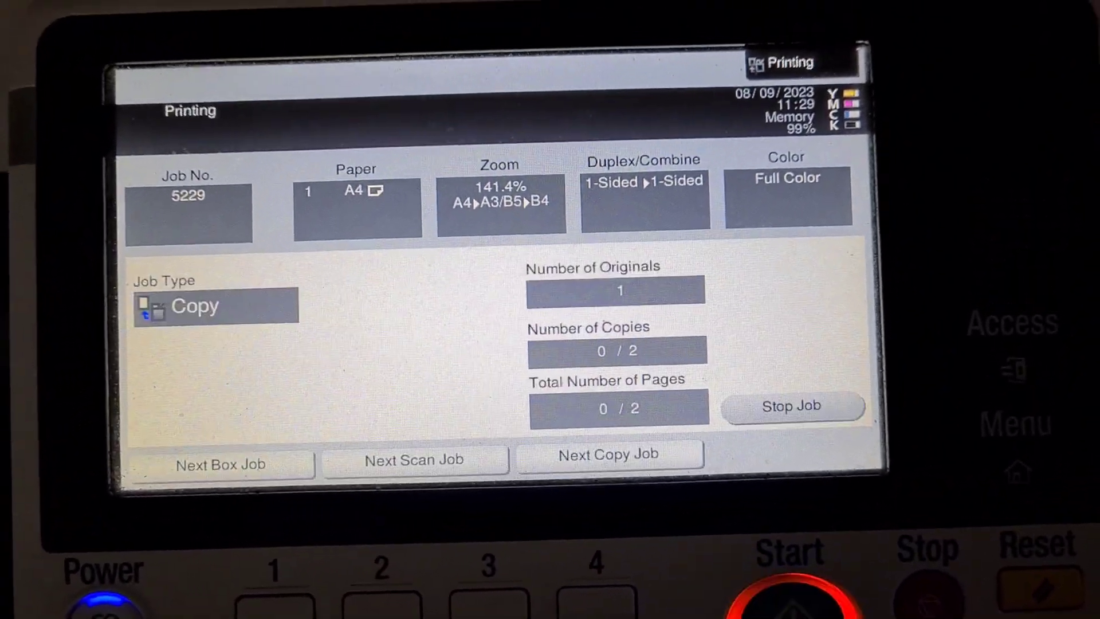